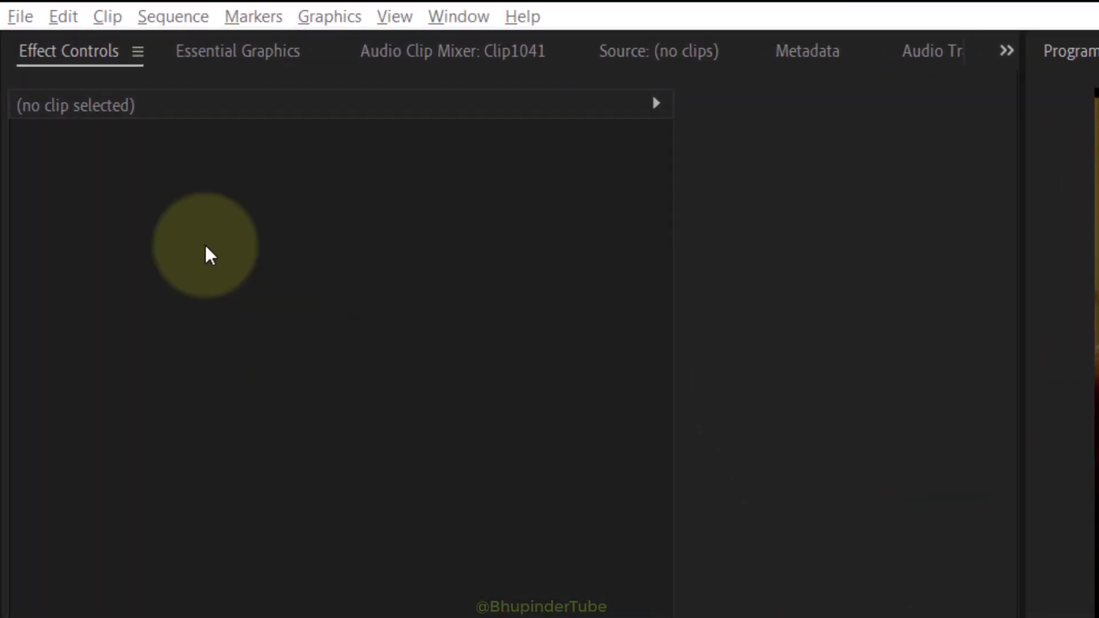
# Open the Keyboard Shortcuts dialog from the Edit menu
pyautogui.click(60, 16)
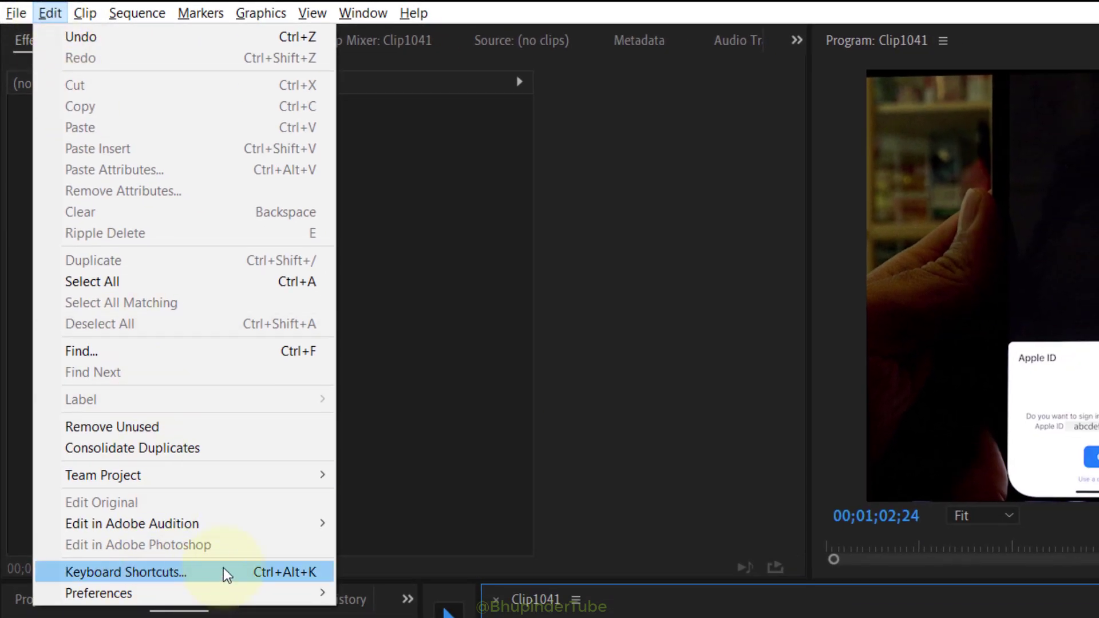
pyautogui.click(129, 572)
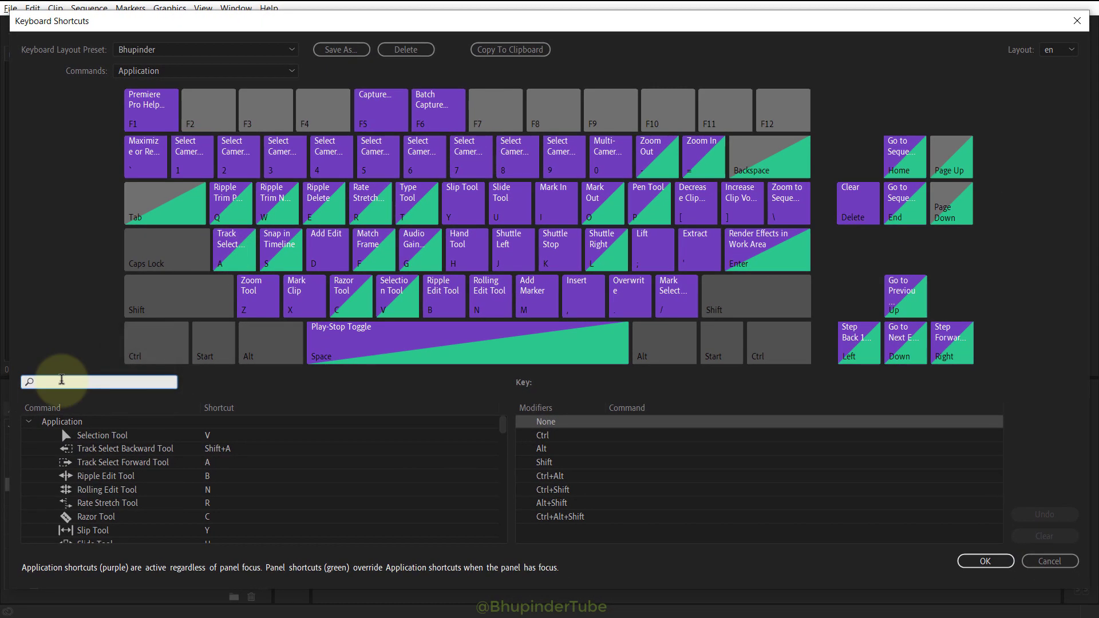
# Find the Nest command in the shortcut list and assign it Ctrl+D
pyautogui.click(61, 381)
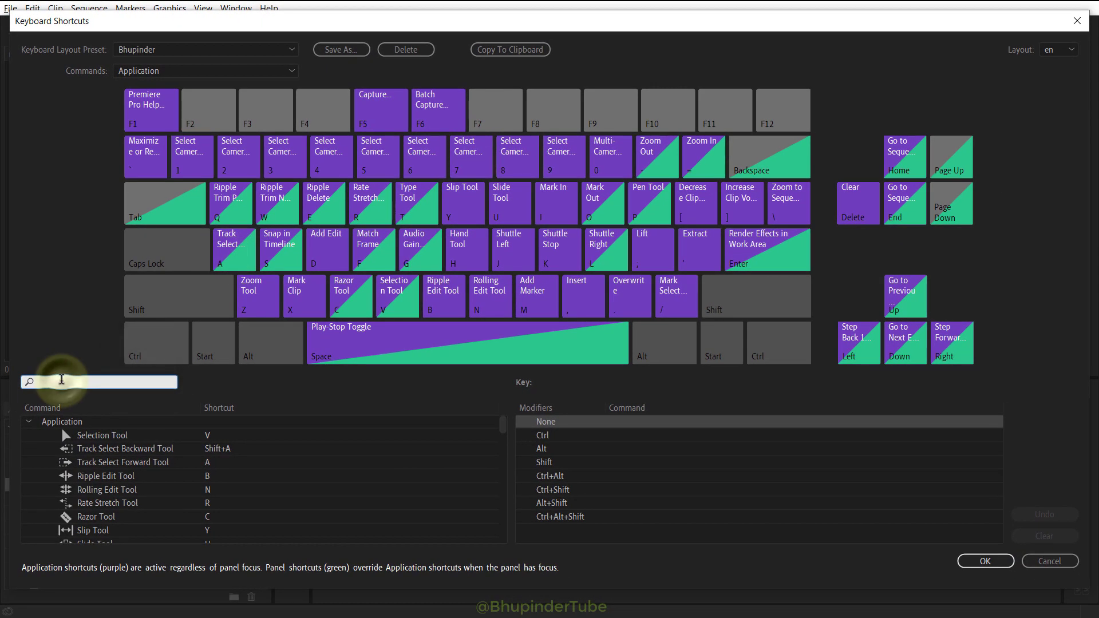
pyautogui.write('nest')
pyautogui.click(227, 450)
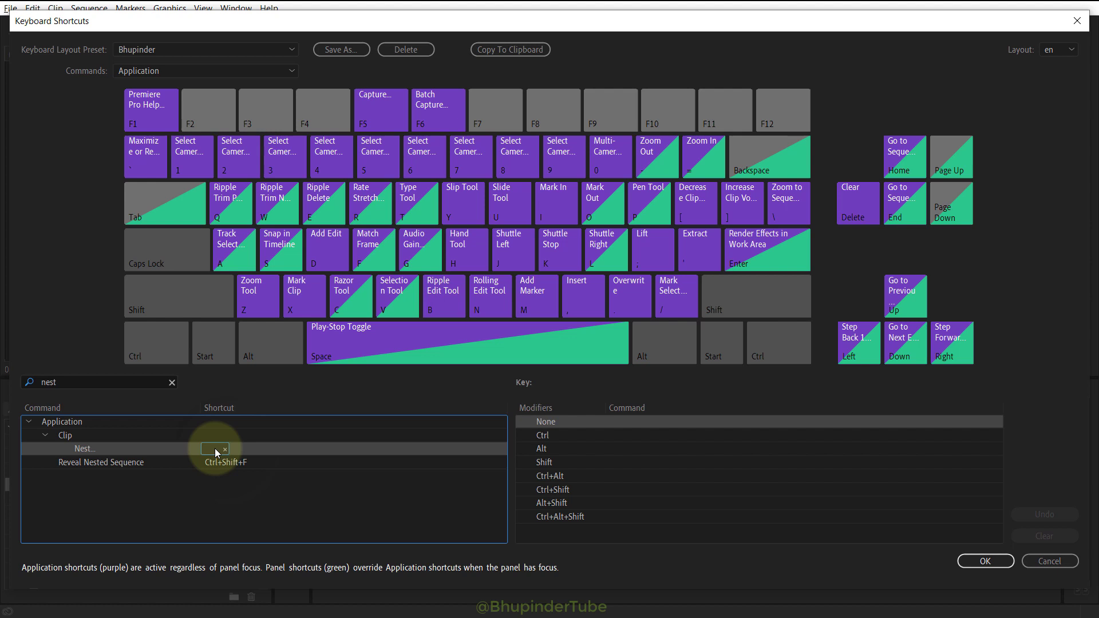
pyautogui.hotkey('ctrl', 'd')
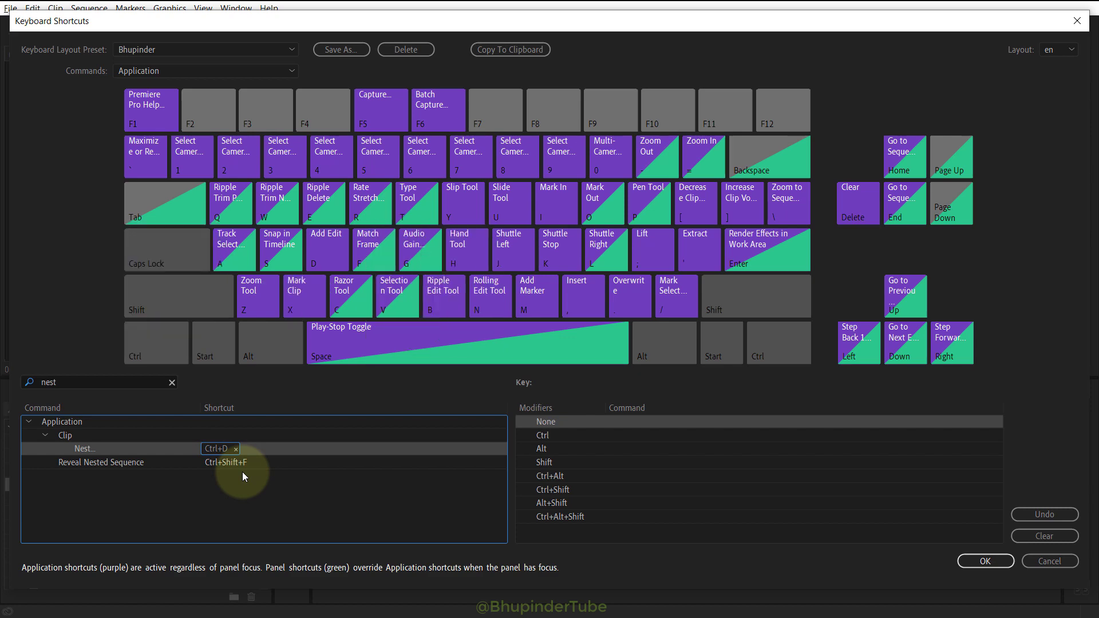
# Save the Ctrl+D shortcut, then nest the V2 and V3 clips as 'Nested Sequence 01'
pyautogui.click(987, 562)
pyautogui.moveTo(645, 454); pyautogui.dragTo(694, 478)
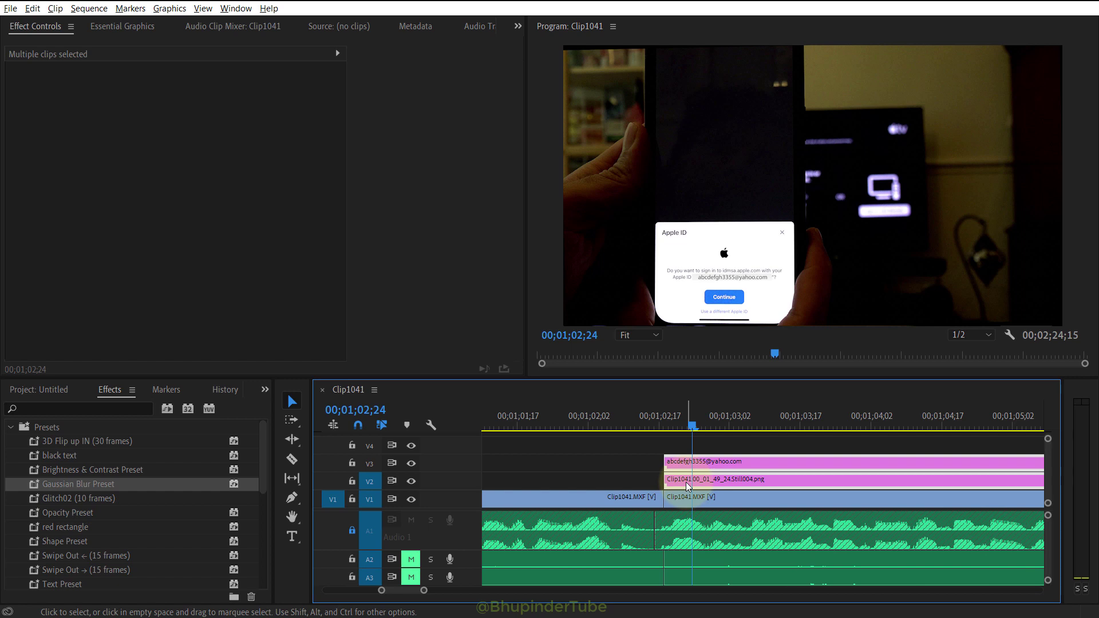
pyautogui.hotkey('ctrl', 'd')
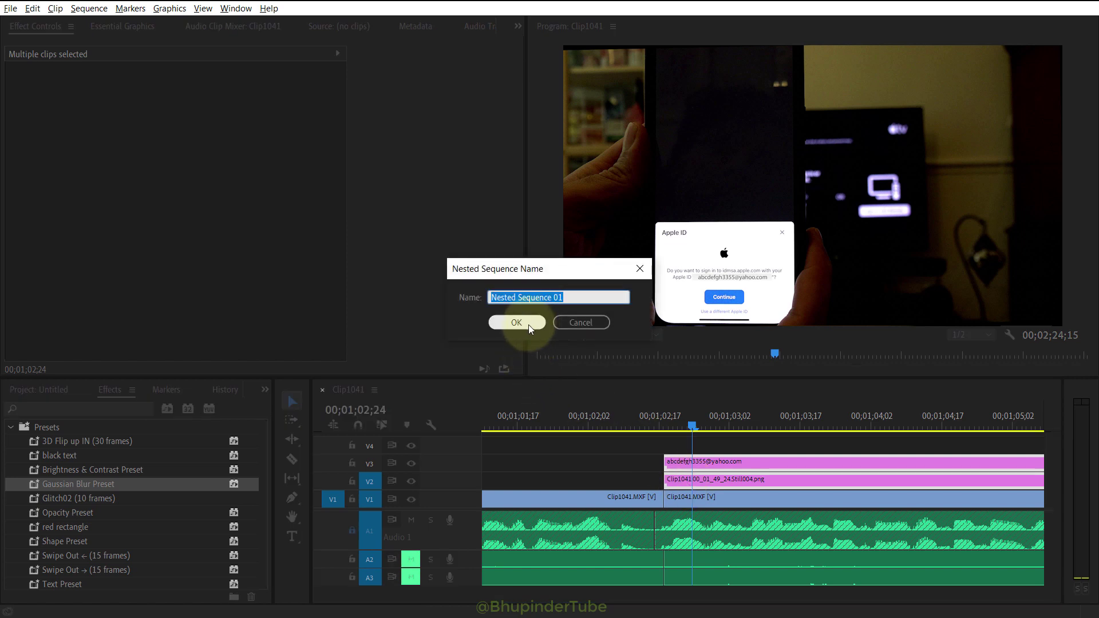
pyautogui.click(517, 321)
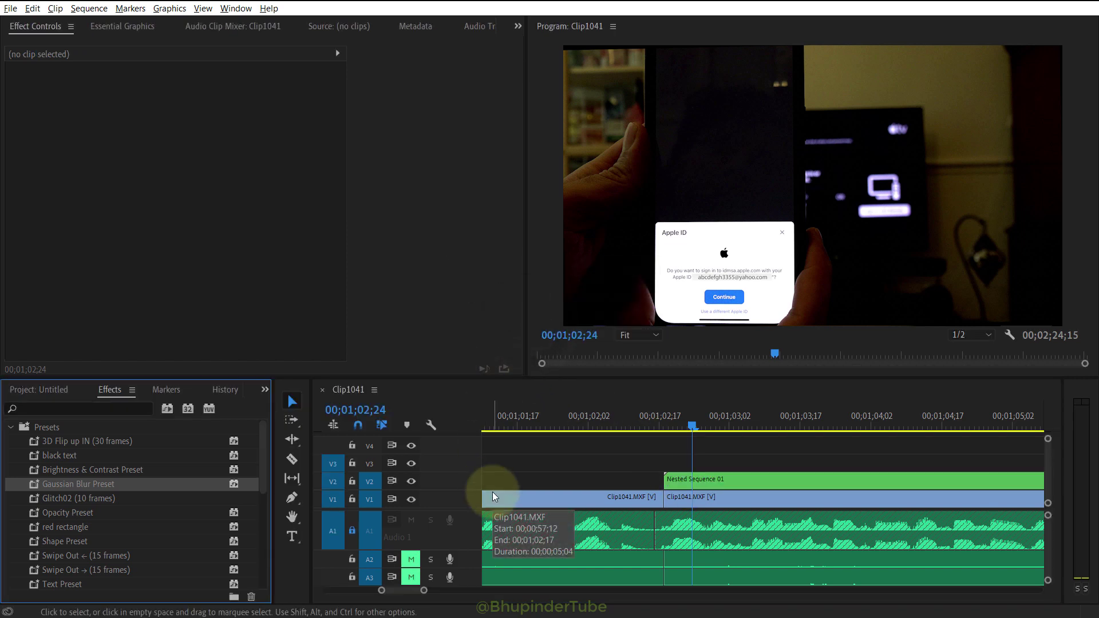